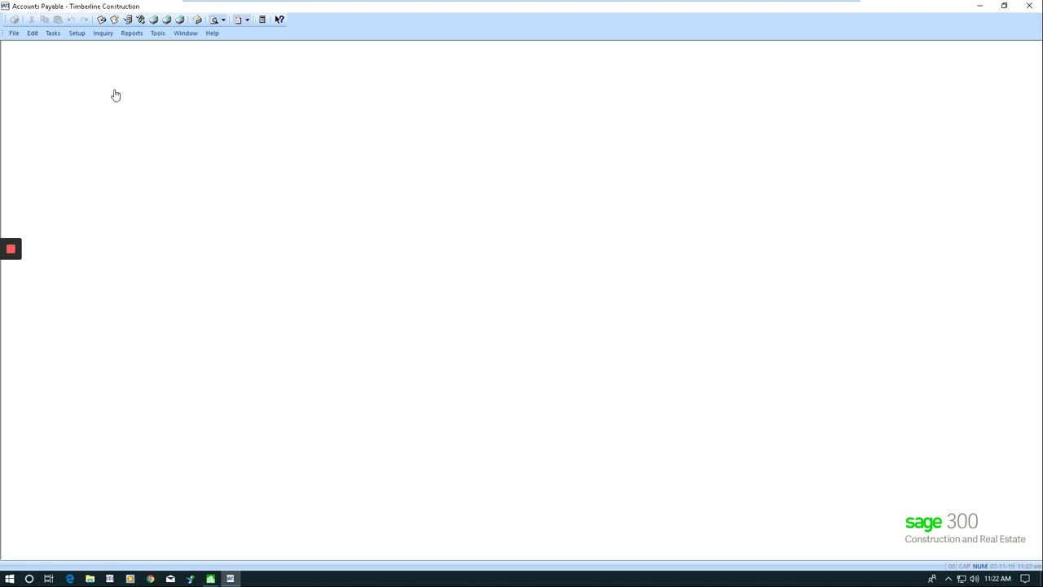
- Open the Invoice Register inquiry from the master source file and drill down to the invoice summary for A-1 Electric Company
click(104, 34)
mouse_move(123, 65)
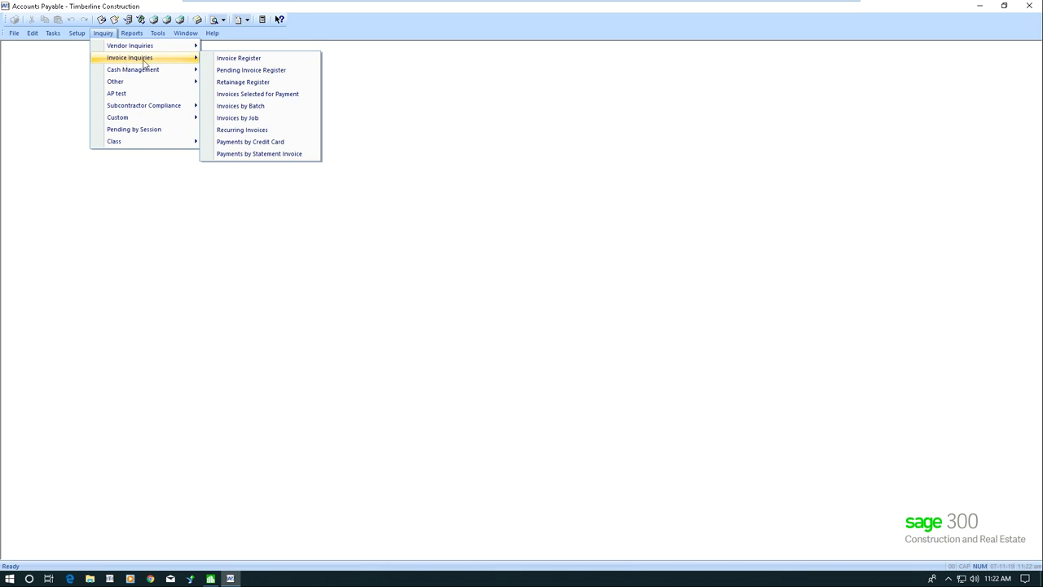
click(239, 58)
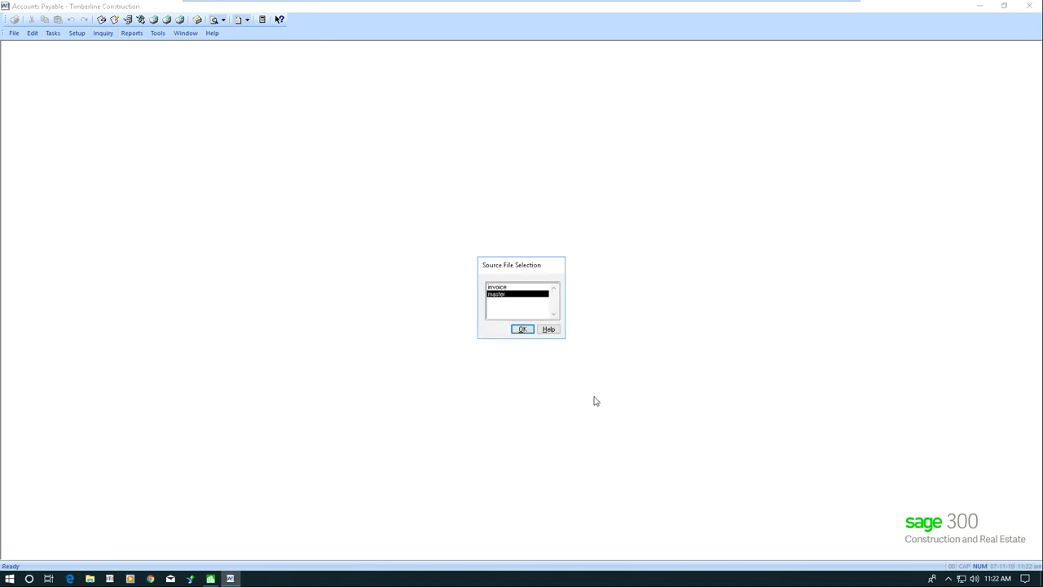
click(528, 330)
click(517, 331)
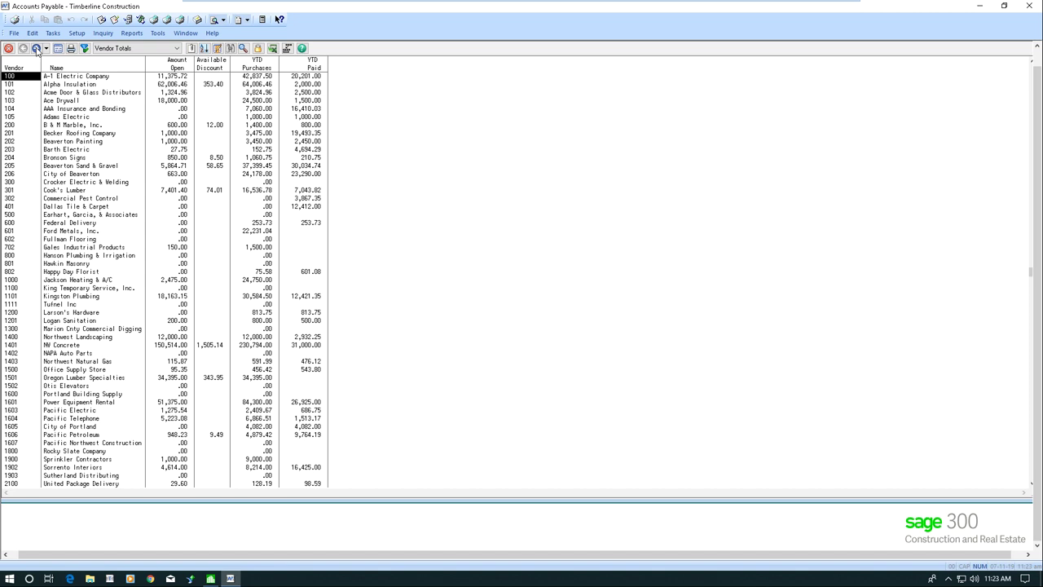
click(36, 48)
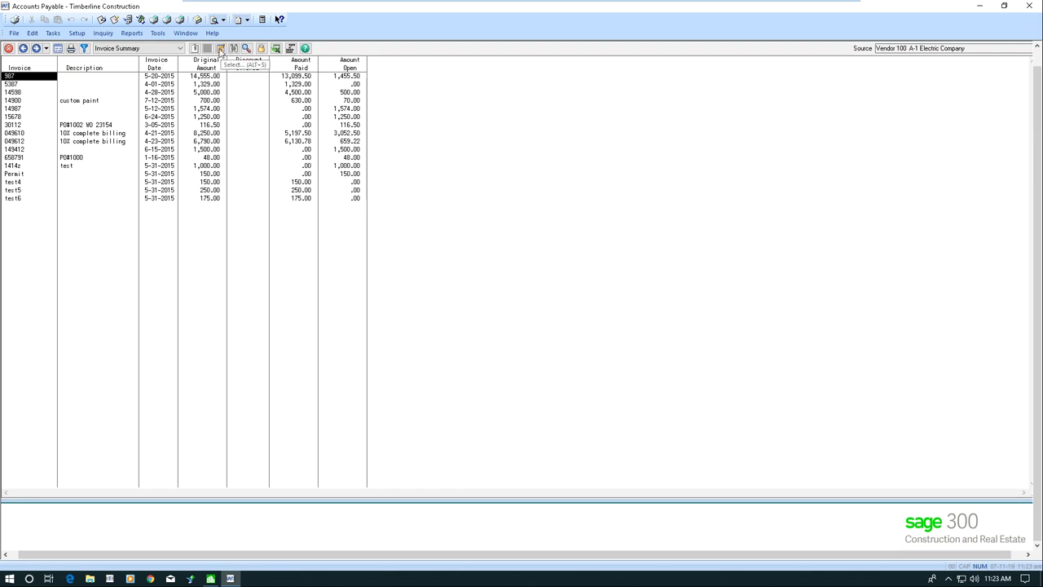
- Add an Accounting Date column after the Invoice Date column, keeping its default headings and width
double_click(167, 68)
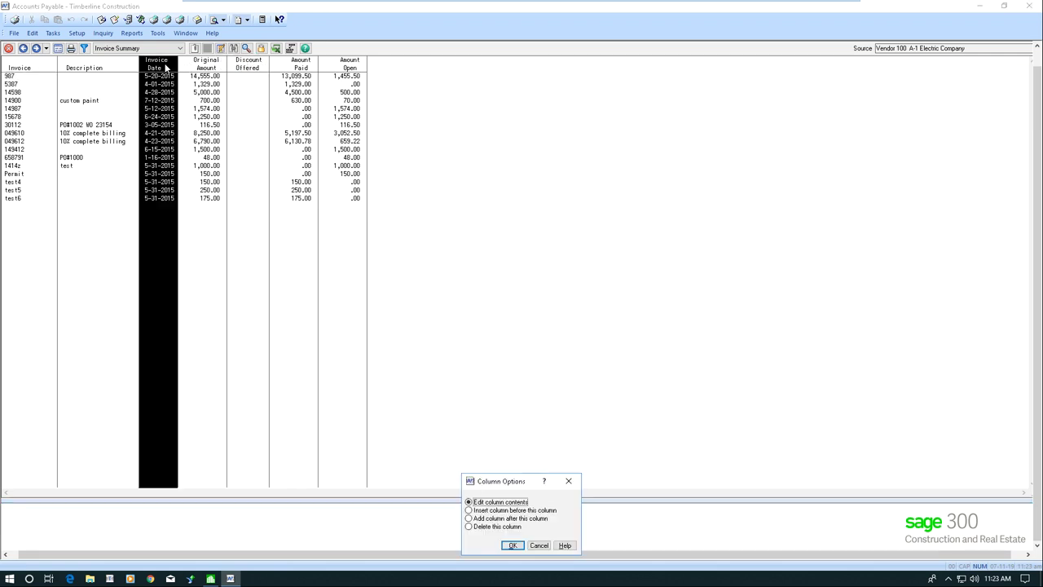
drag(519, 481, 235, 107)
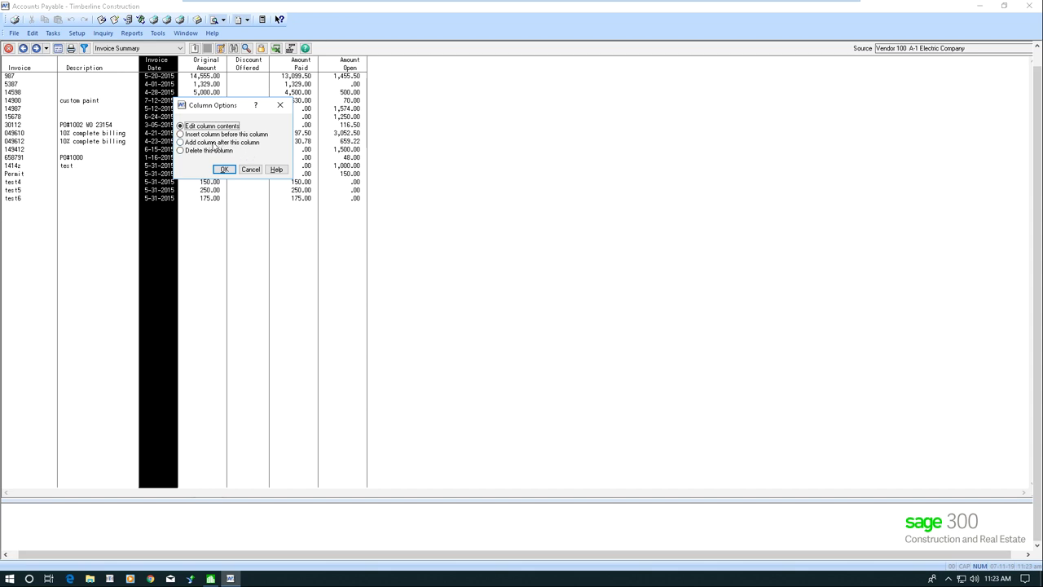
click(213, 143)
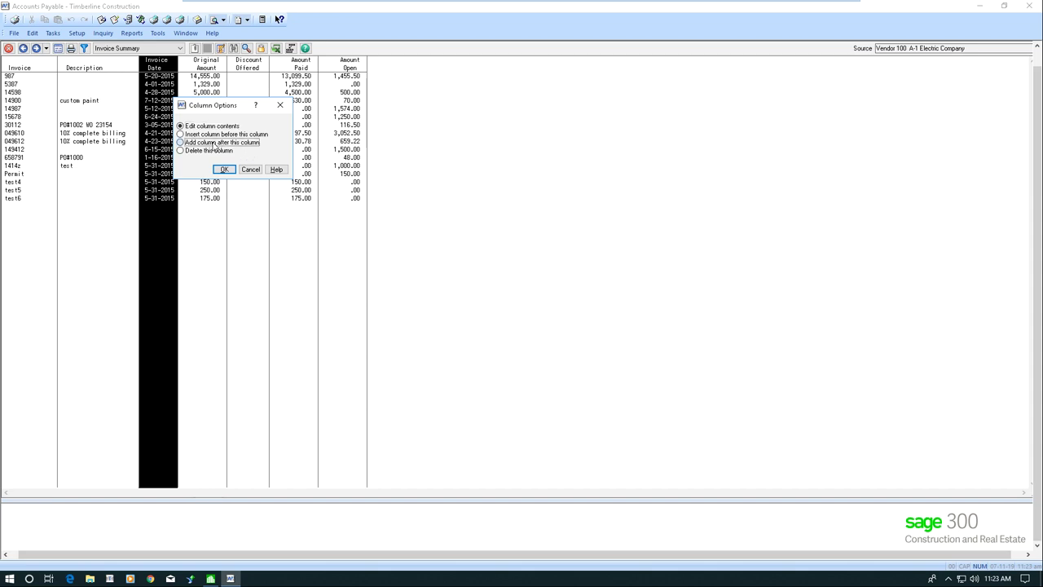
click(225, 171)
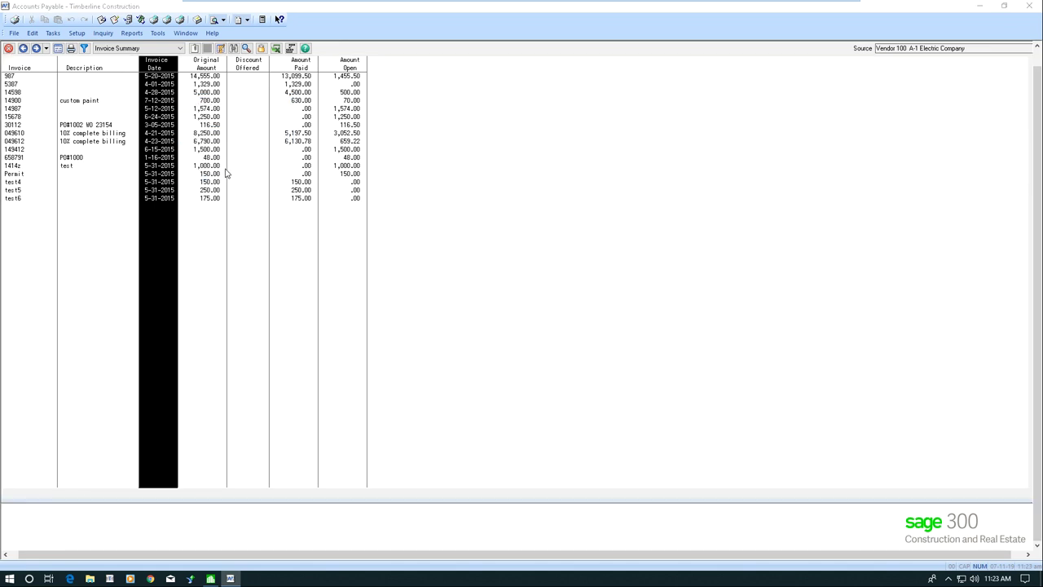
drag(503, 425, 325, 139)
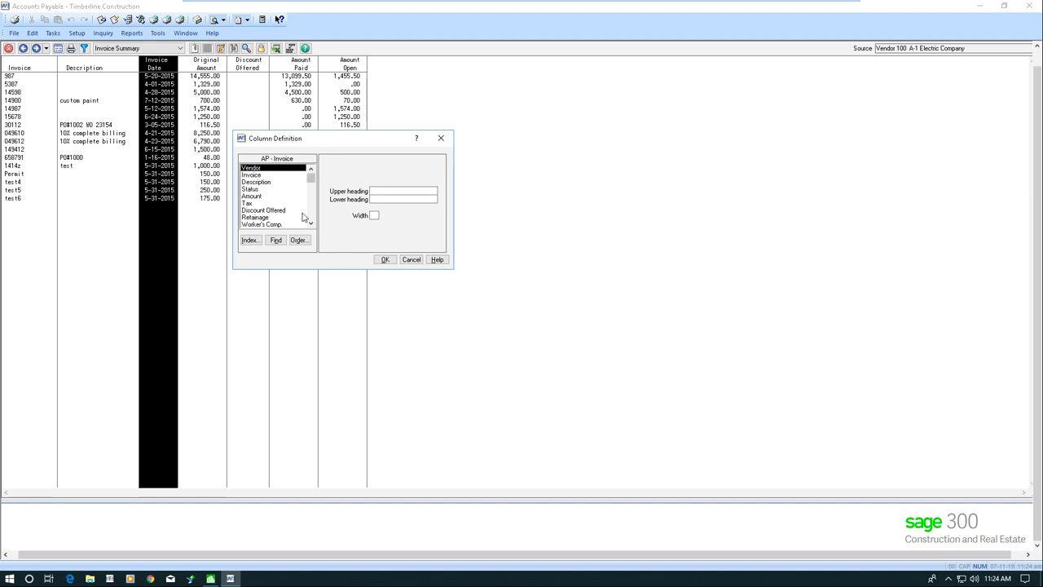
click(252, 242)
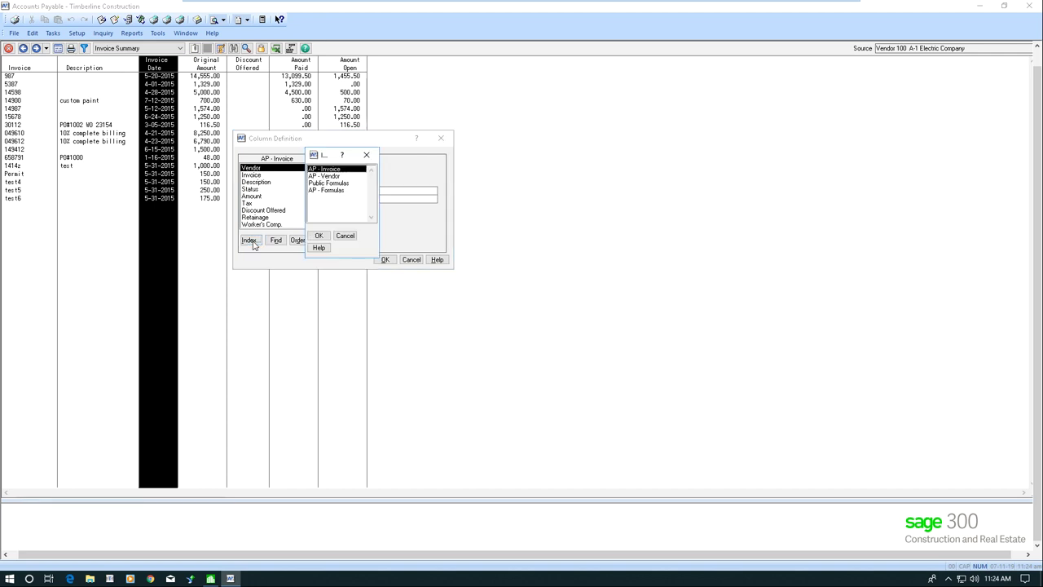
click(343, 236)
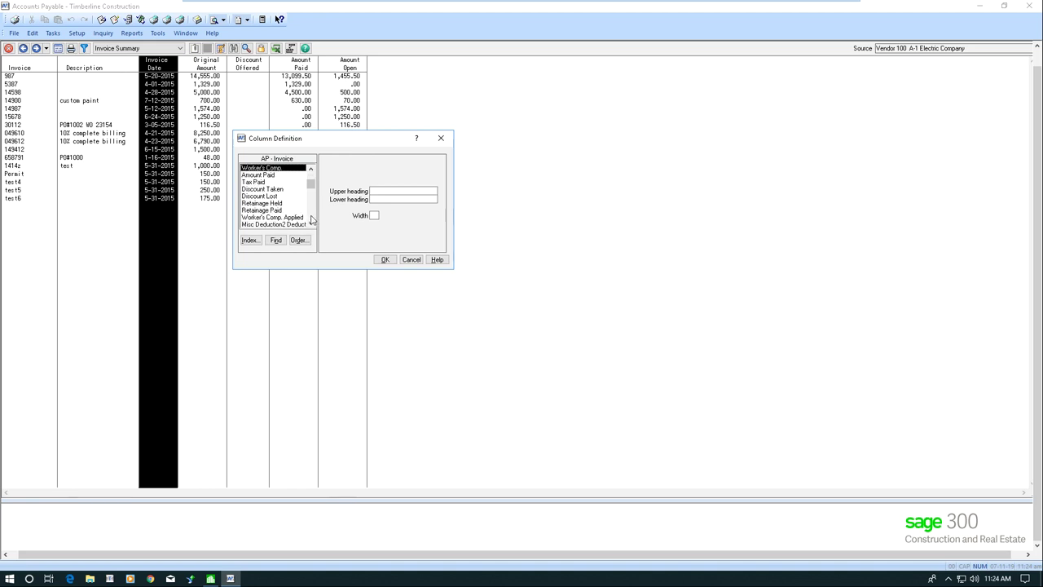
click(311, 219)
click(310, 218)
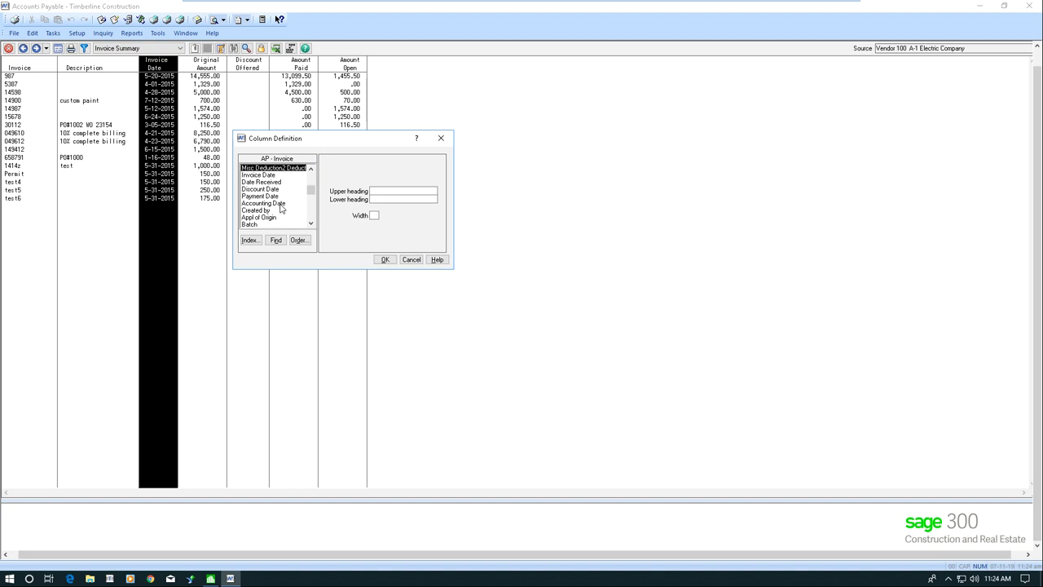
click(281, 203)
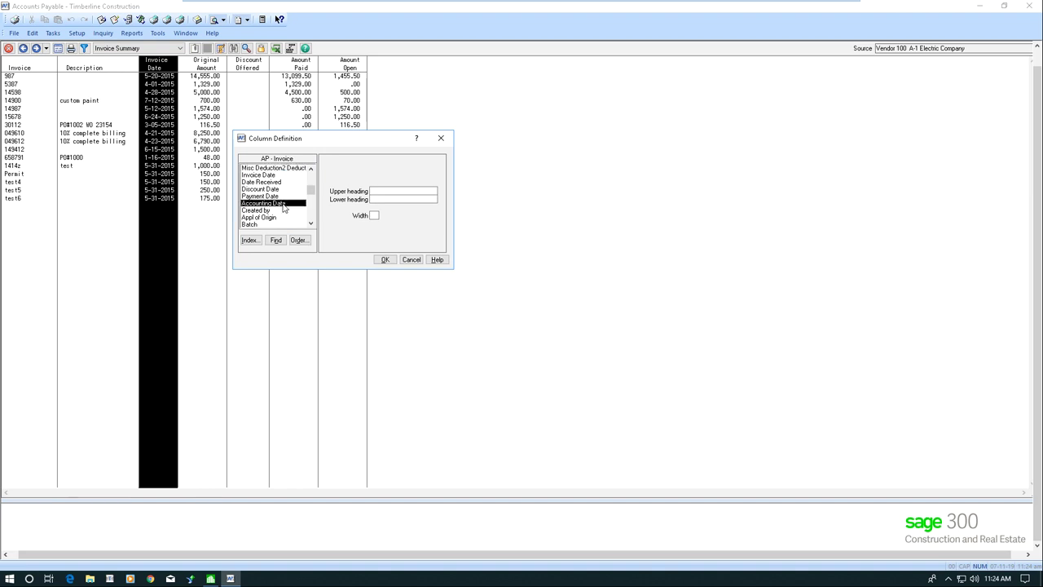
double_click(283, 205)
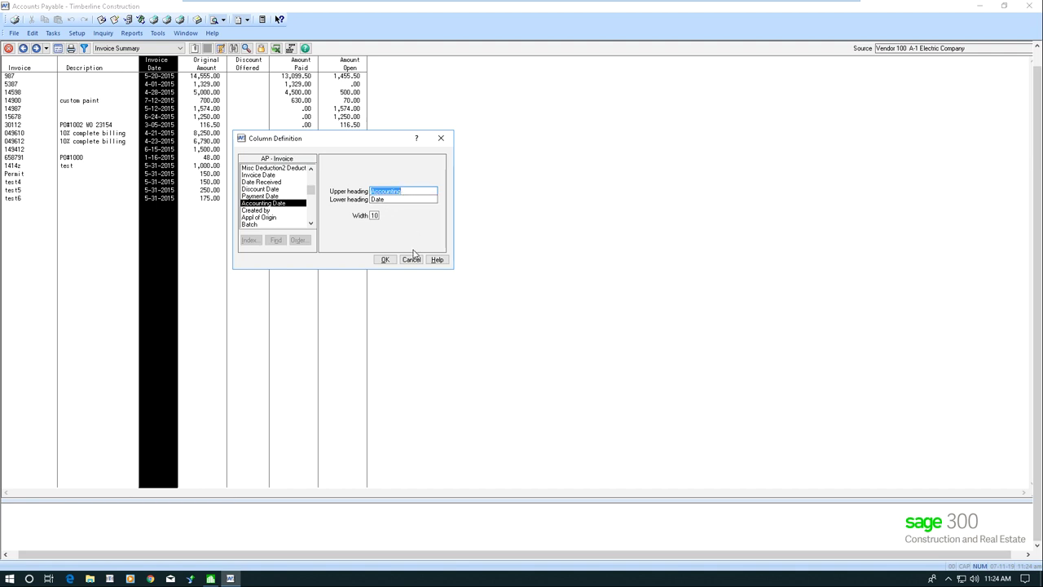
click(385, 261)
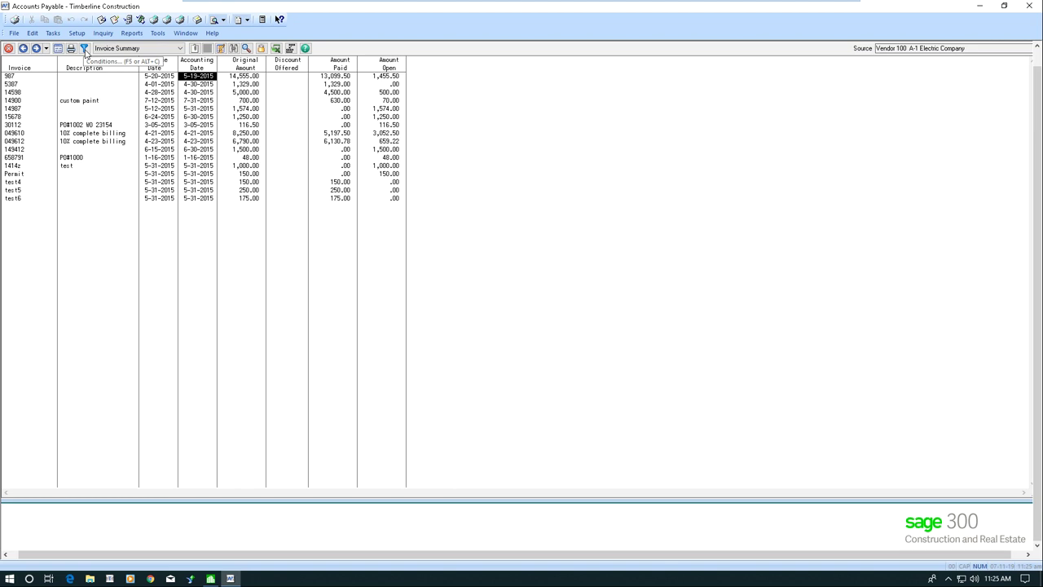
- Filter the invoice summary with a condition that Status equals Open
click(85, 49)
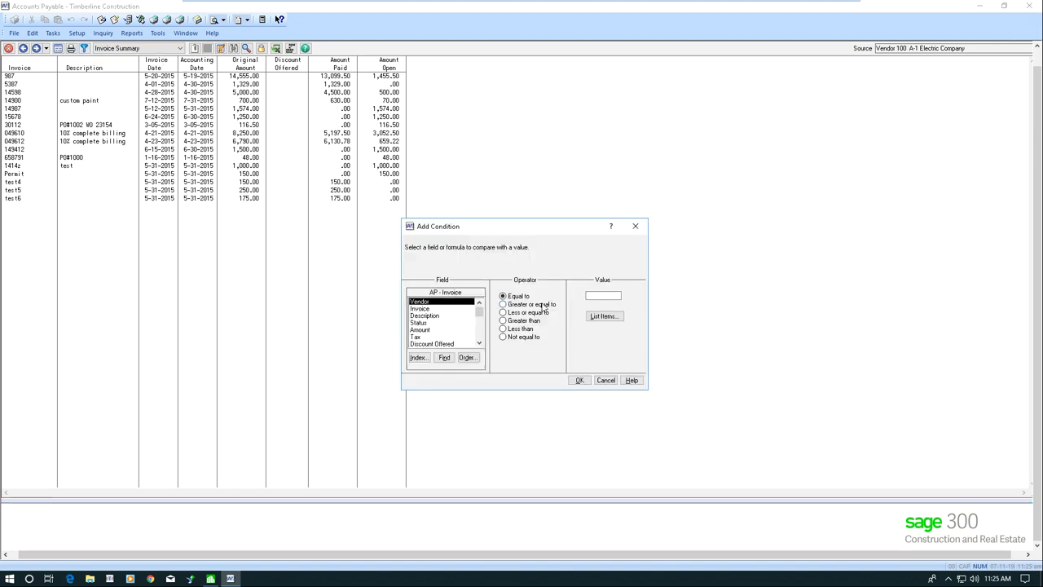
click(479, 343)
click(480, 343)
click(479, 343)
click(479, 343)
click(479, 343)
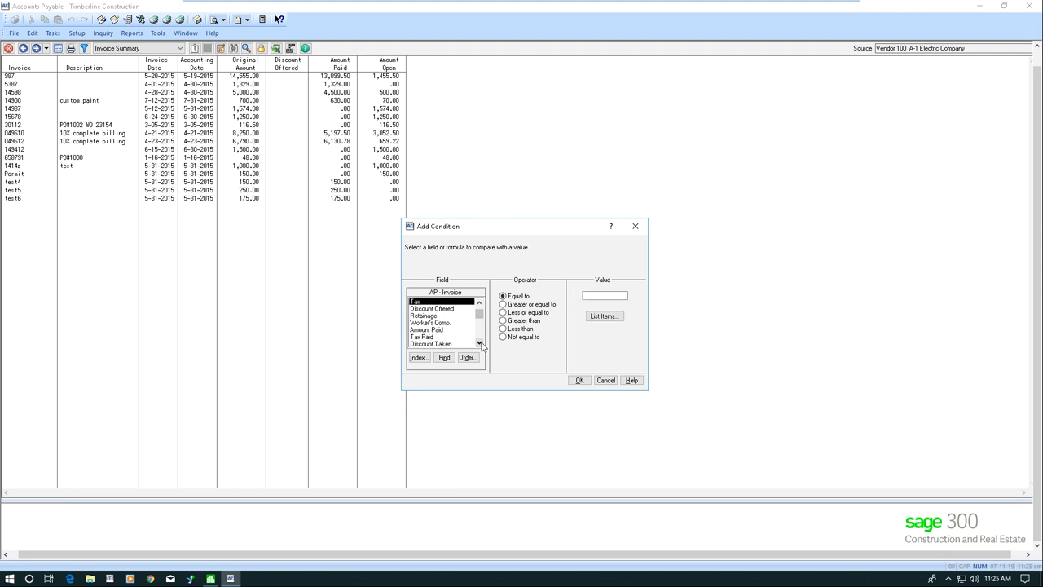
click(479, 343)
click(479, 343)
click(479, 343)
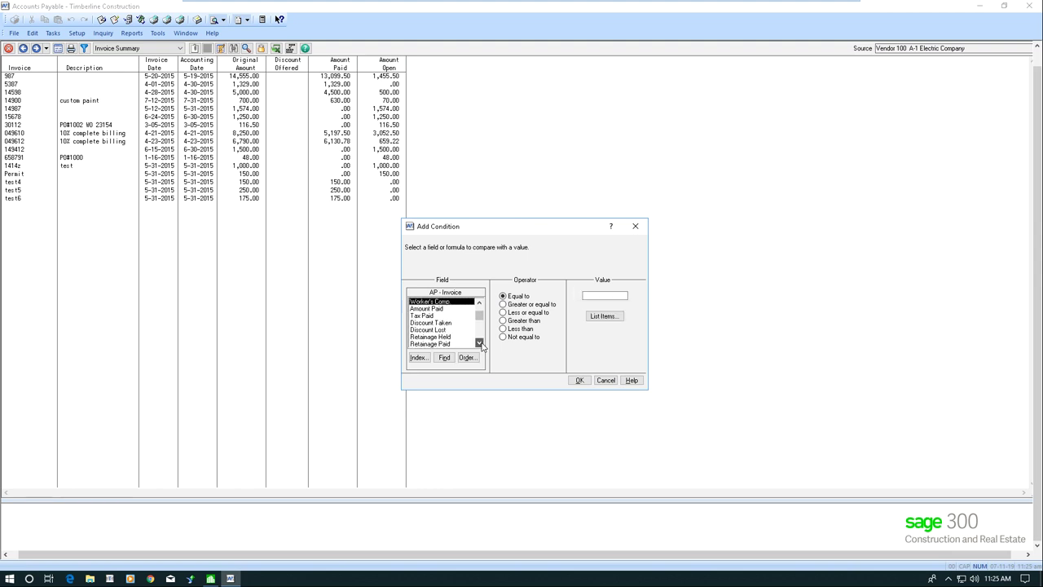
click(479, 343)
click(479, 343)
click(479, 343)
click(479, 343)
click(479, 343)
click(479, 343)
click(480, 343)
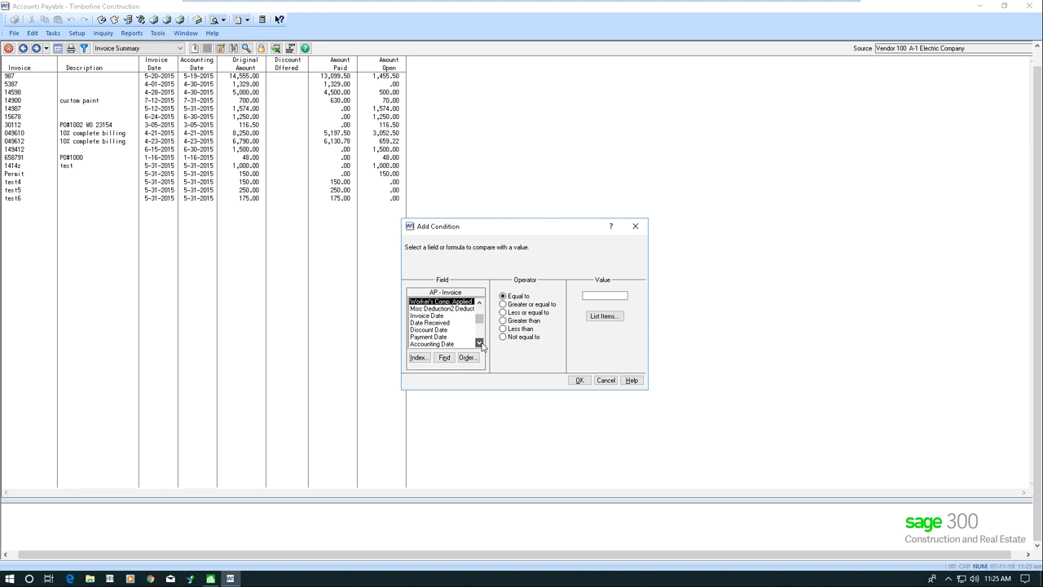
click(479, 343)
click(479, 343)
click(479, 343)
click(479, 343)
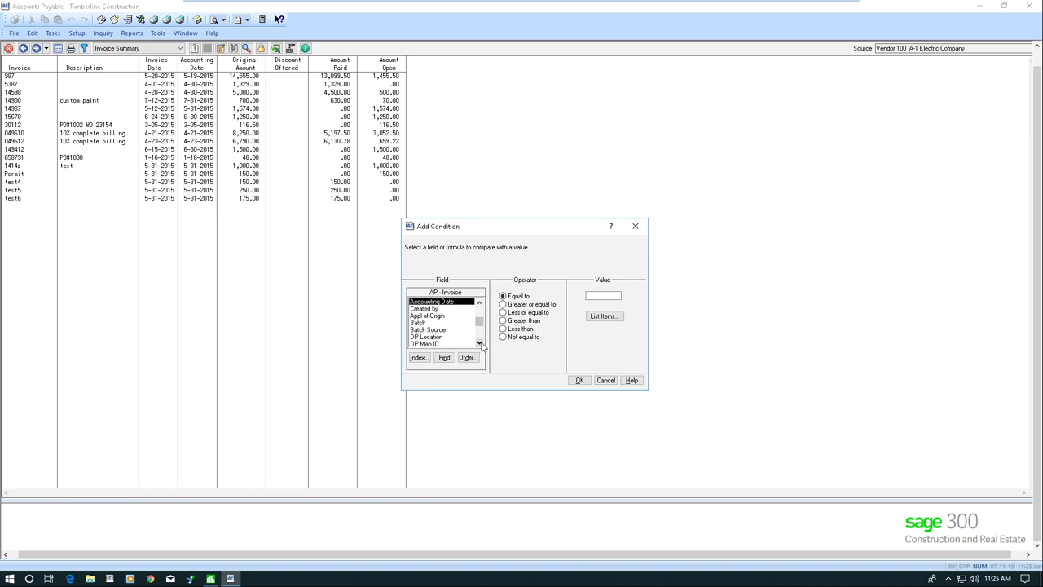
drag(480, 325, 476, 316)
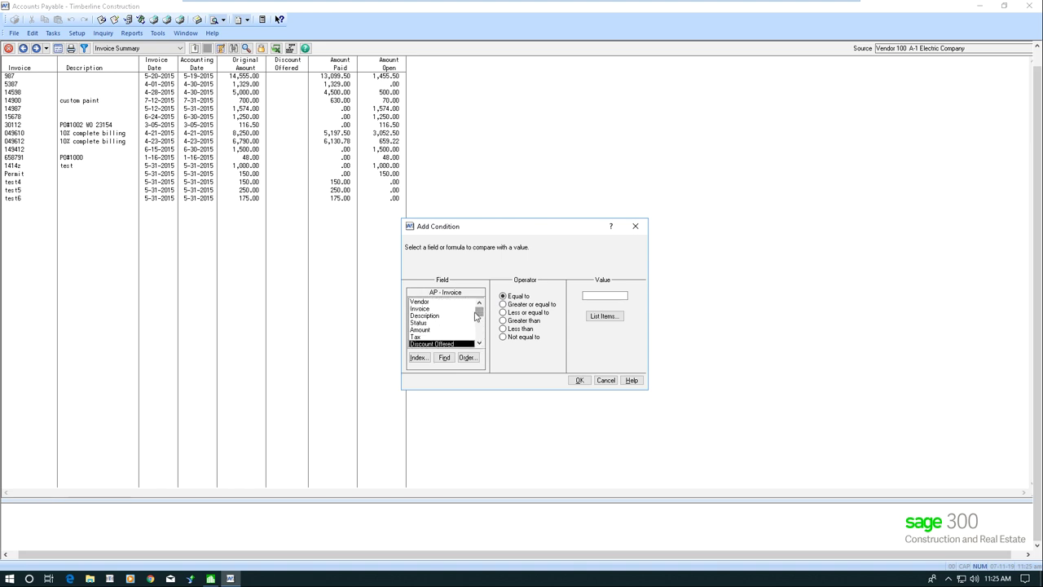
click(431, 323)
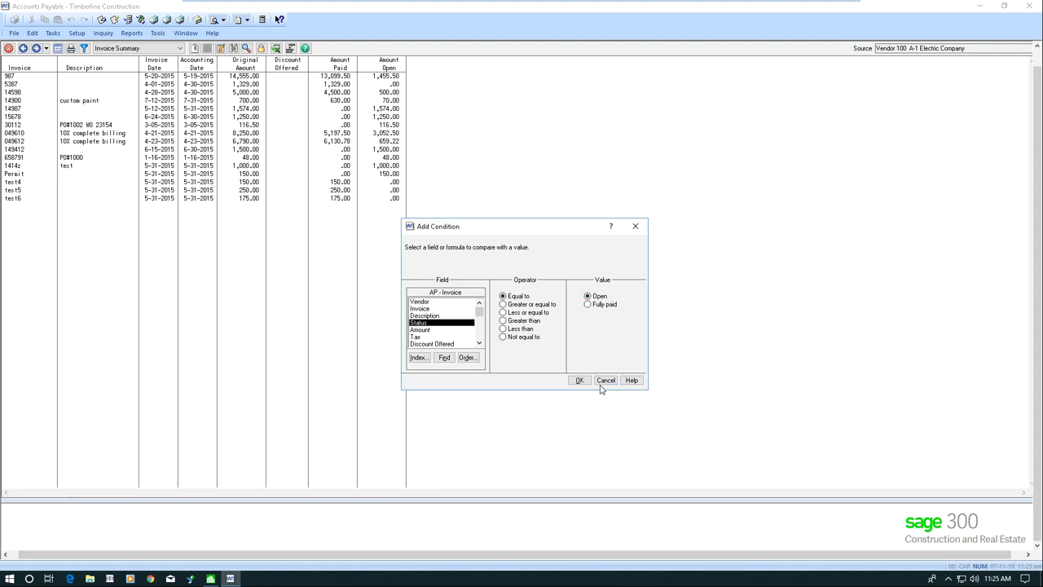
click(579, 380)
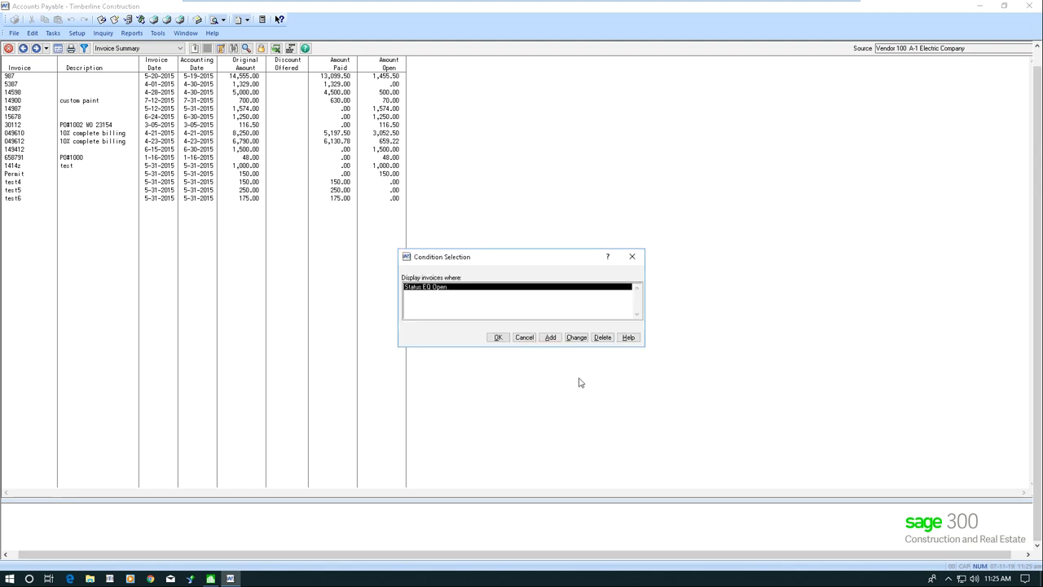
click(497, 338)
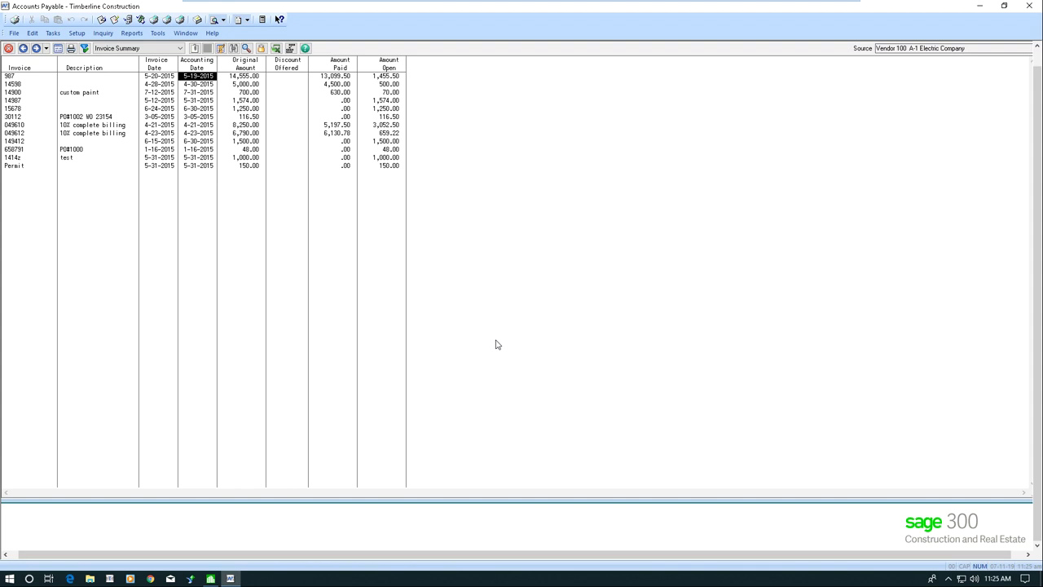
- Add a second condition, connected with AND, that limits the invoices to an Amount greater than 1,000
click(84, 48)
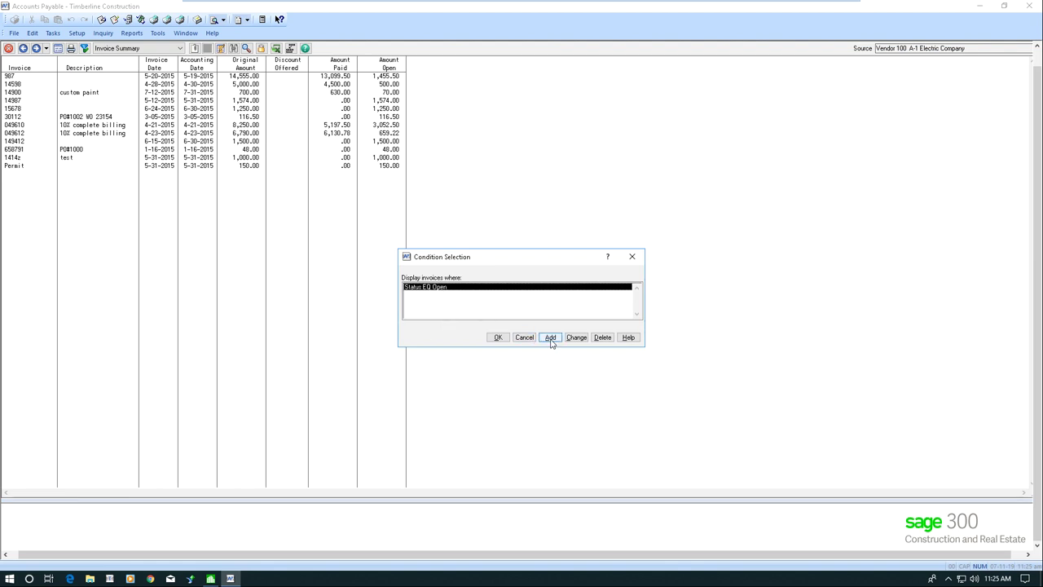
click(551, 338)
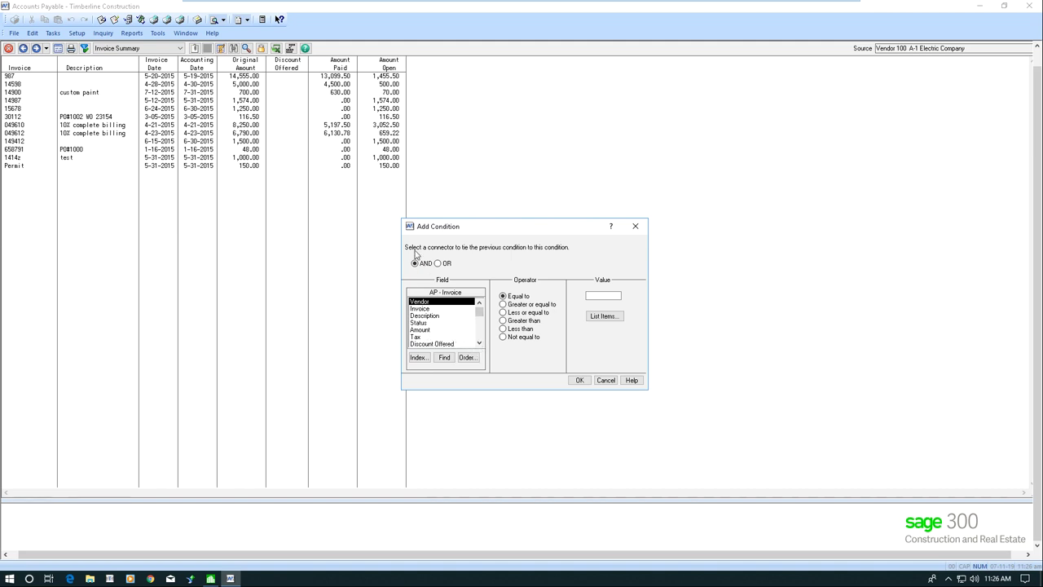
click(427, 329)
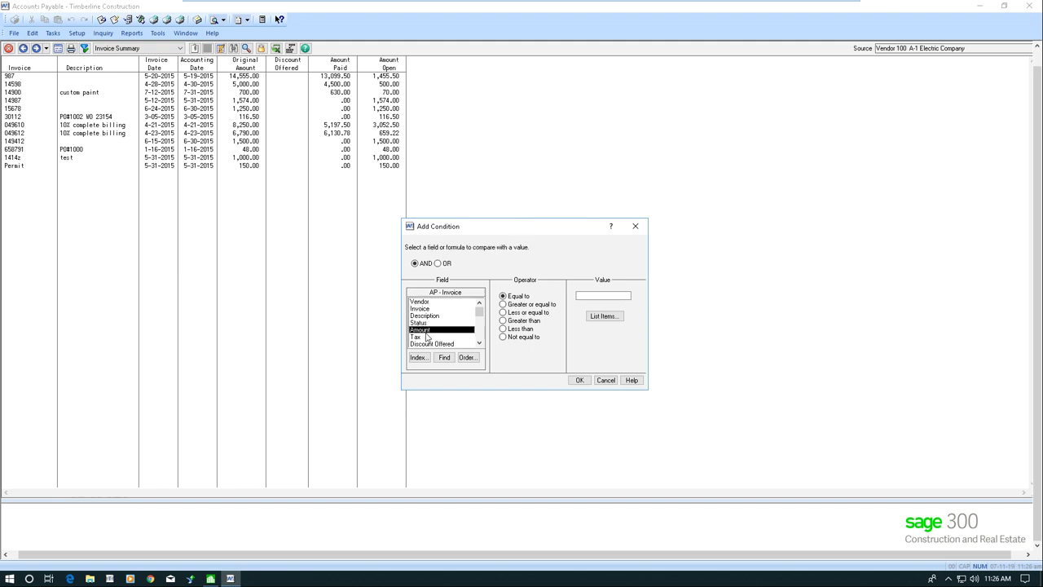
click(525, 321)
click(593, 295)
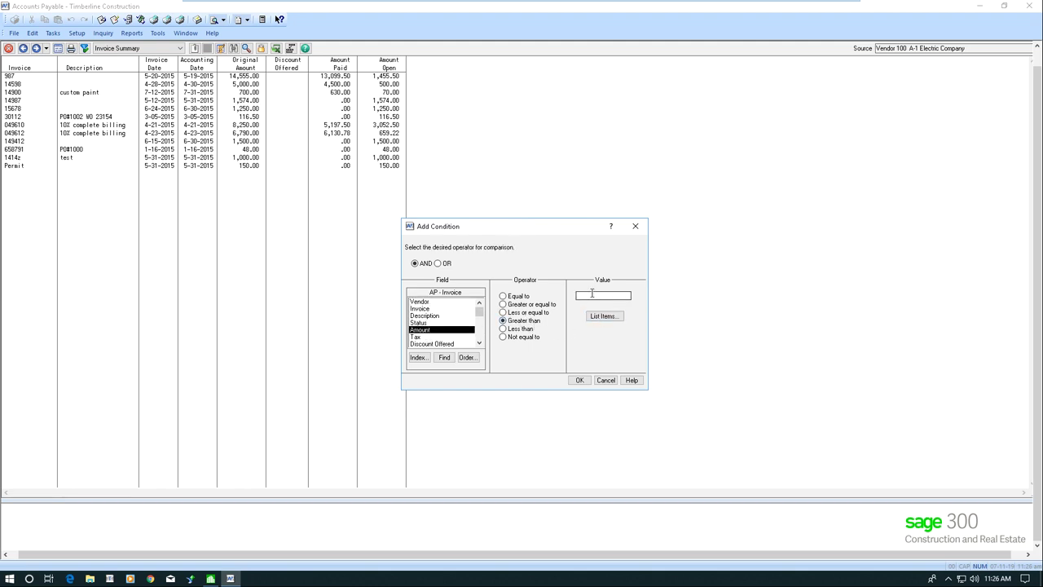
click(588, 294)
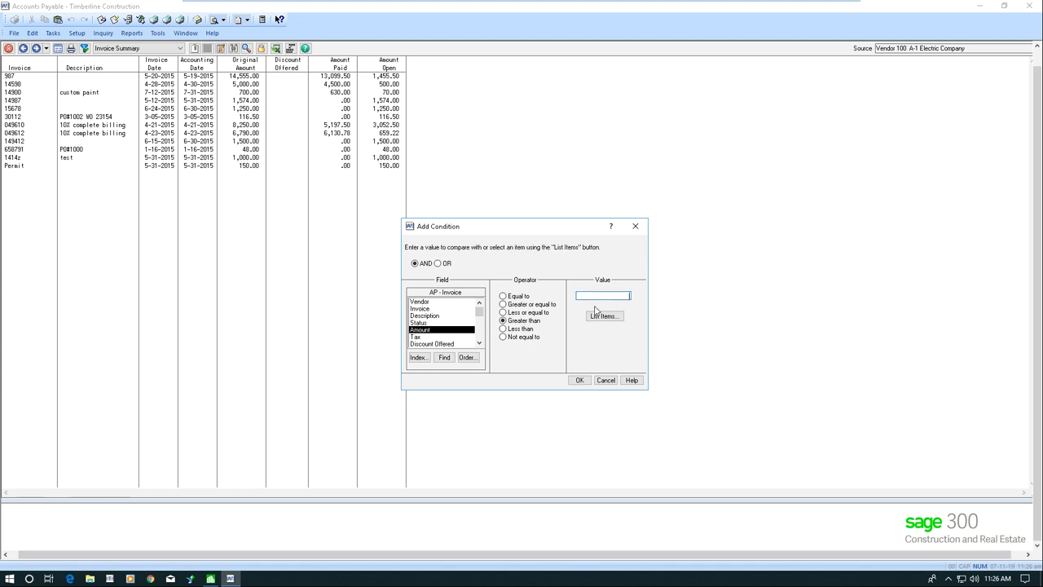
text(1,000)
click(579, 380)
click(498, 338)
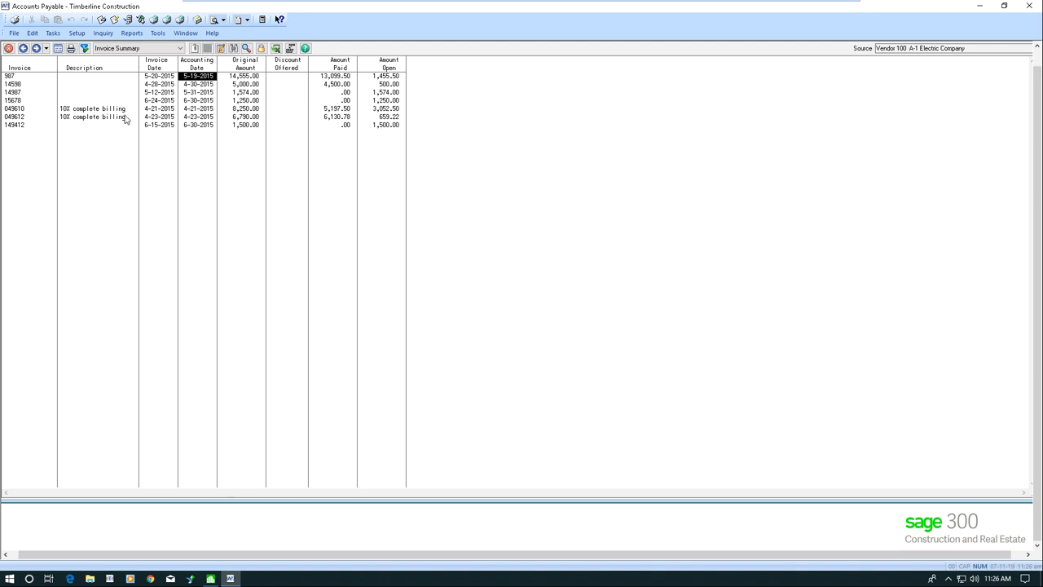
- Open the print selection for the filtered invoice inquiry
click(71, 49)
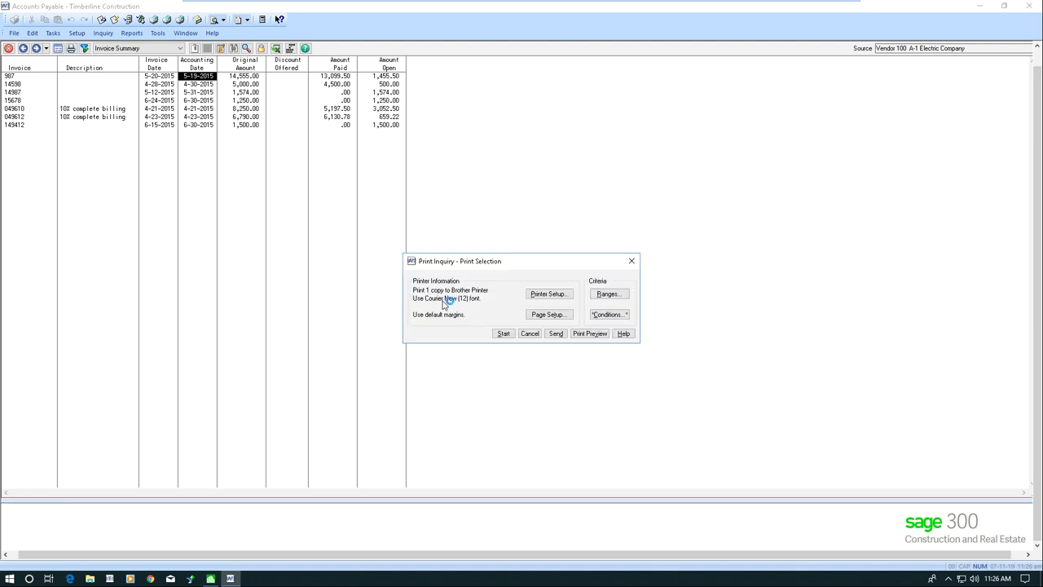
click(503, 333)
click(546, 293)
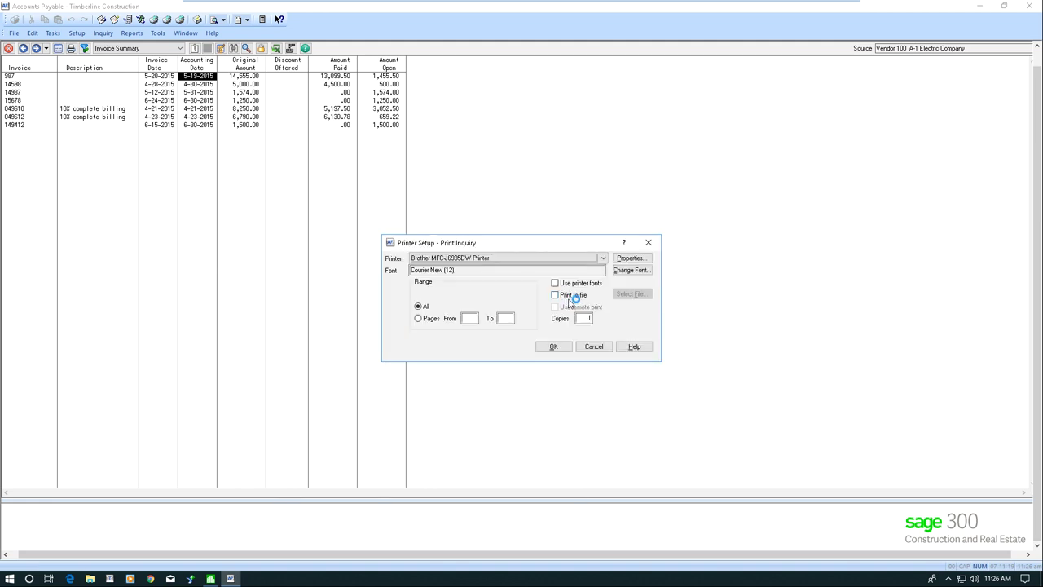
click(556, 295)
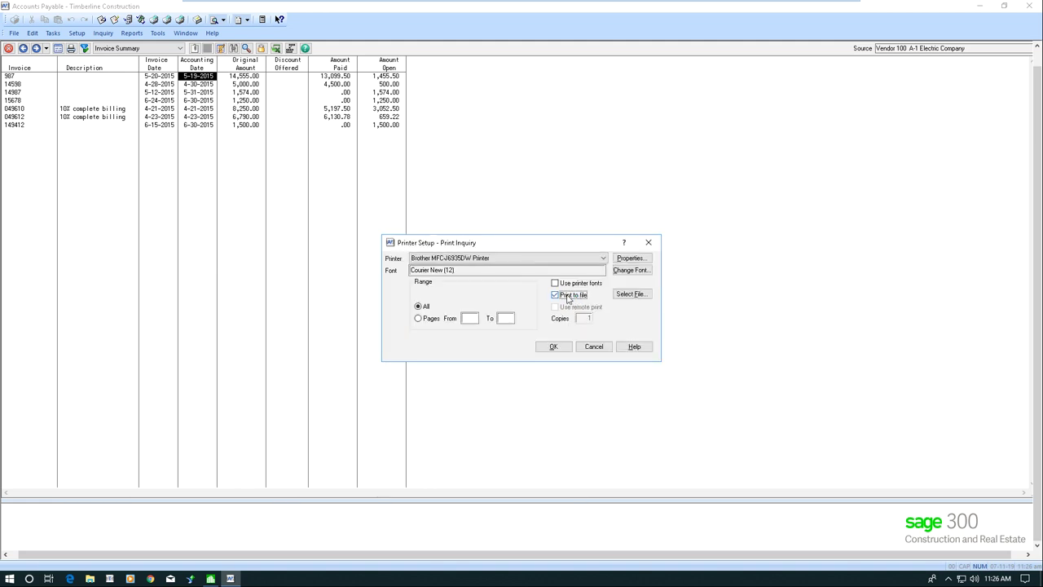
click(555, 294)
click(593, 347)
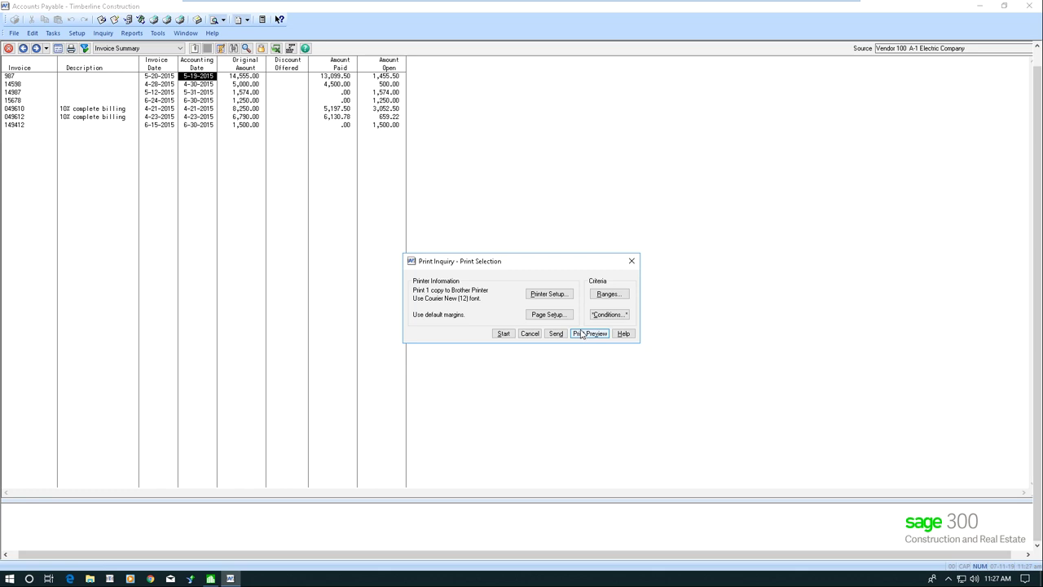
- Show a print preview of the filtered invoice inquiry
click(590, 334)
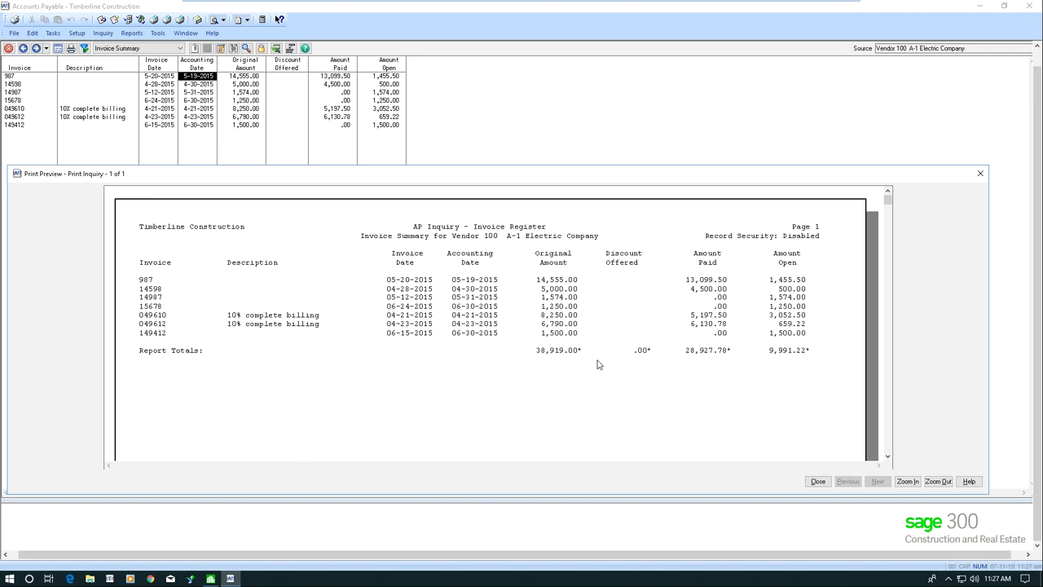
- Close the print preview and leave the print selection without printing the invoice inquiry
click(818, 481)
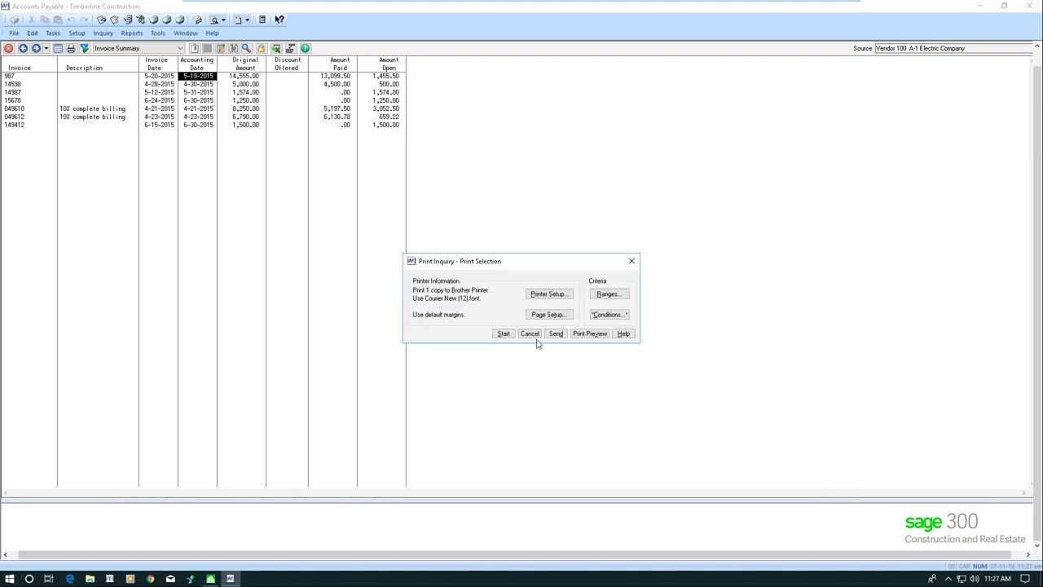
click(530, 334)
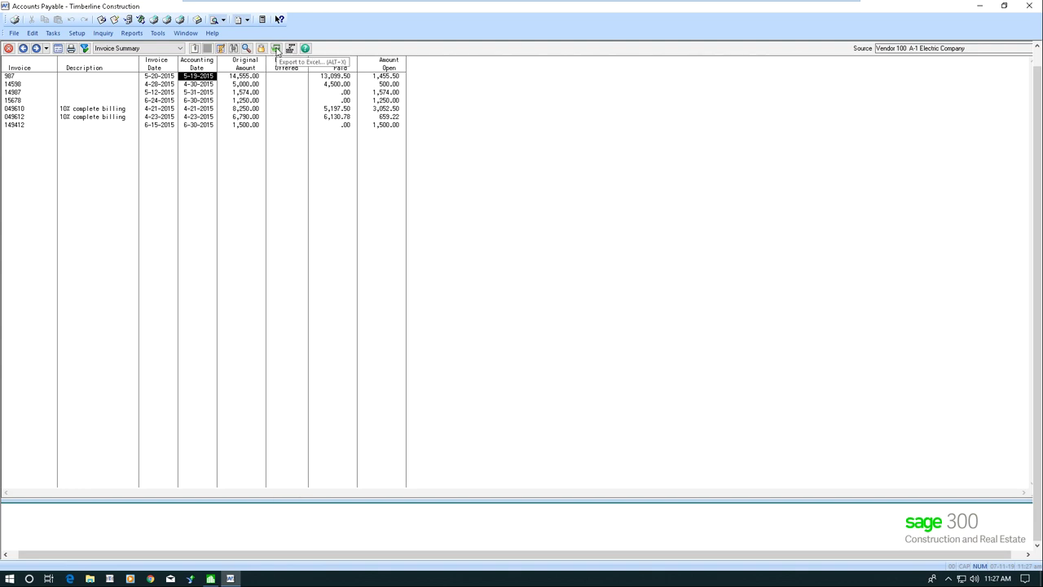
- Export the filtered invoice summary to Excel and switch to the exported workbook
click(277, 49)
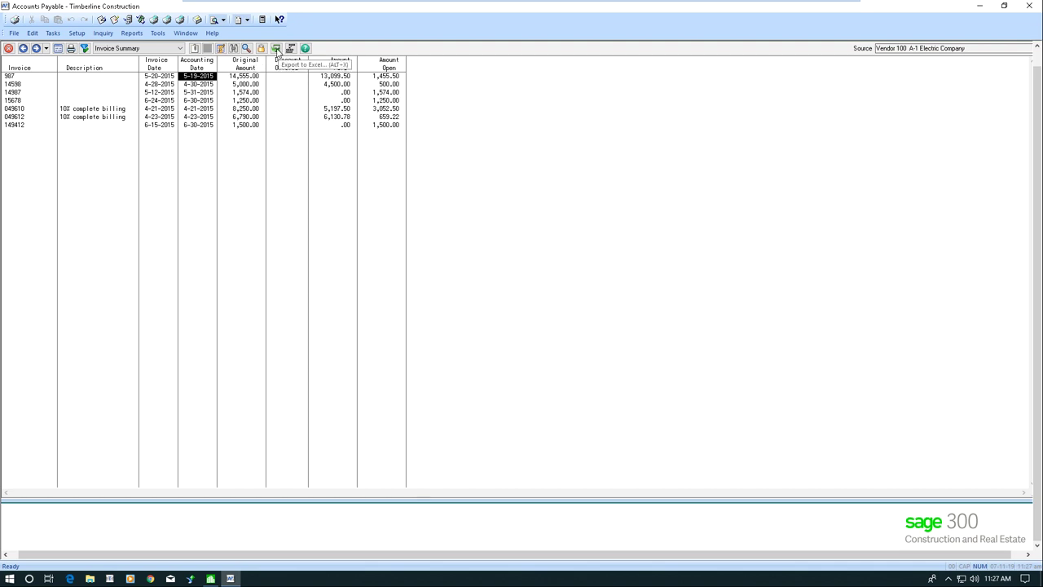
click(276, 49)
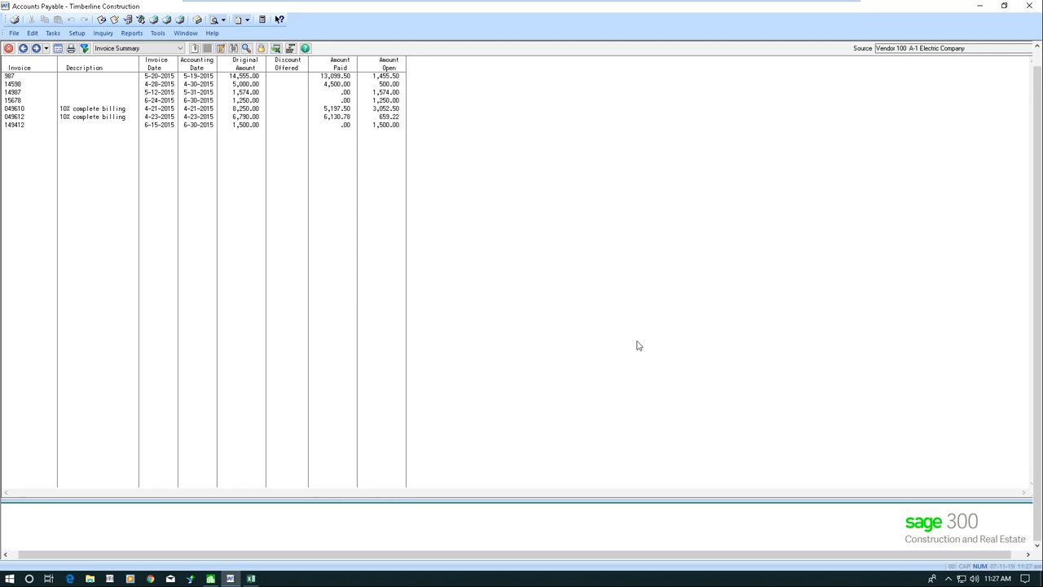
click(253, 579)
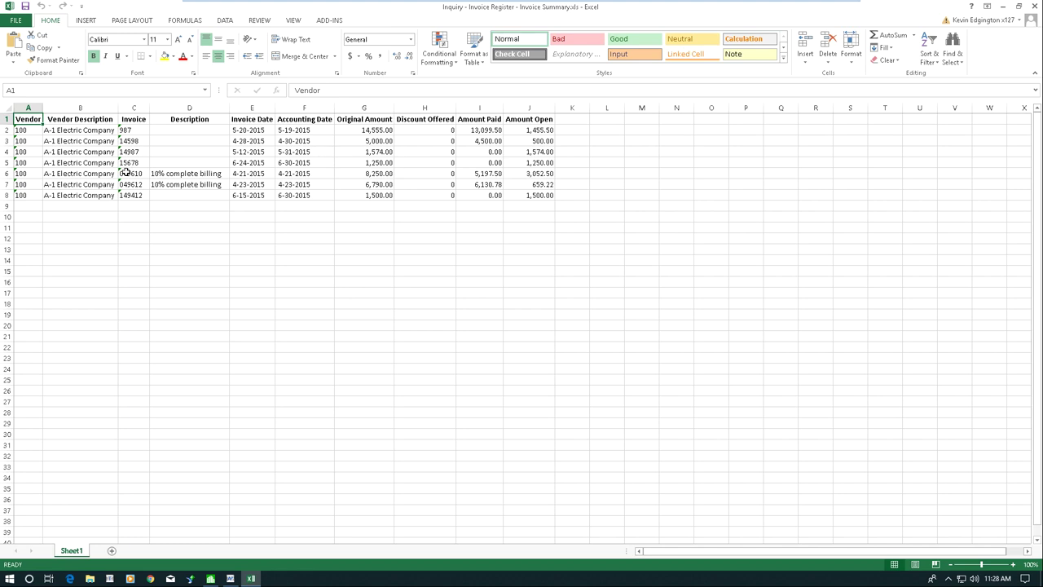
- Look over the entire exported invoice sheet and the workbook's file information and save options
click(7, 107)
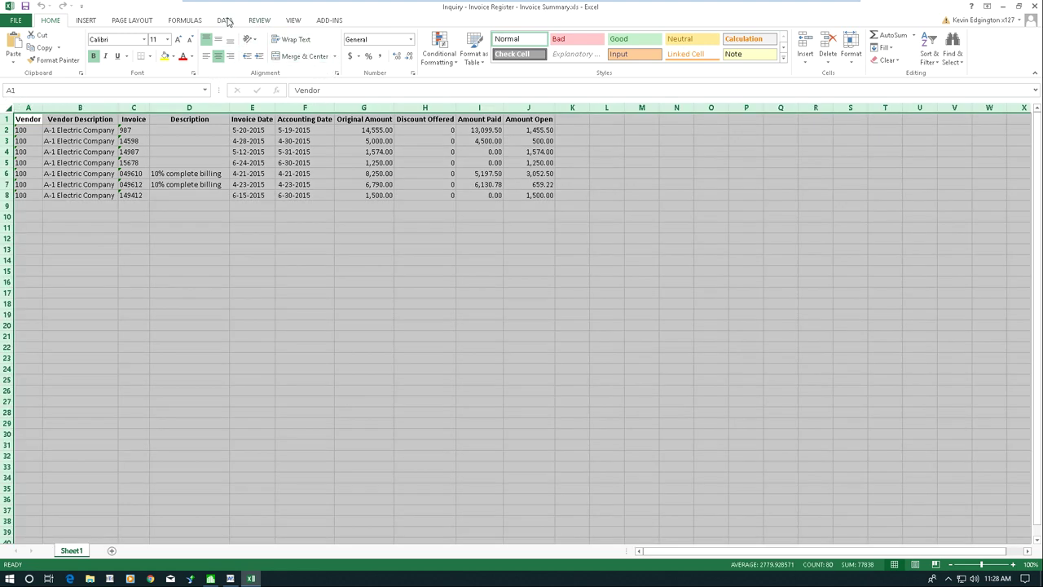
click(256, 324)
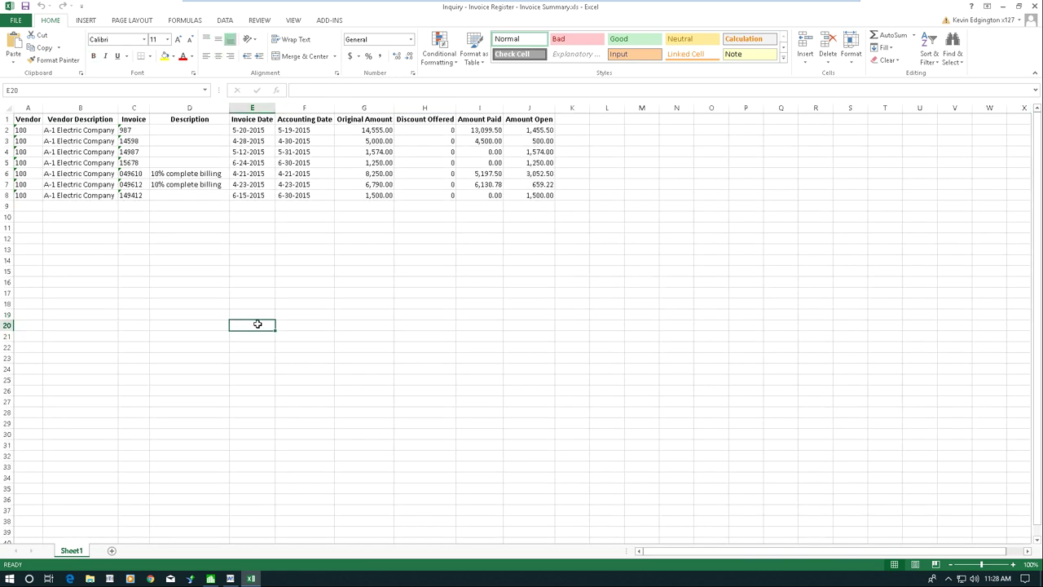
click(16, 20)
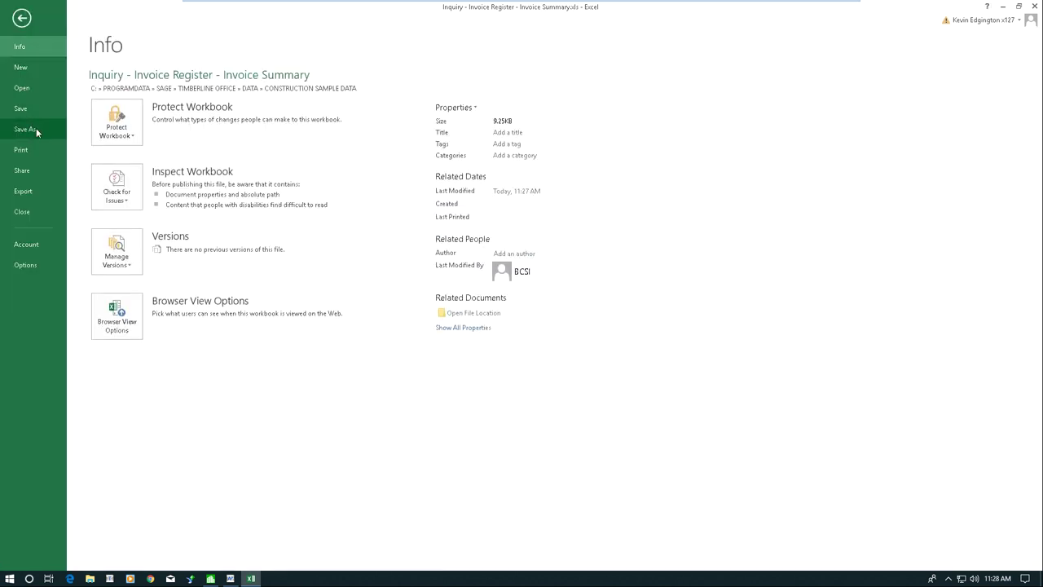
click(22, 19)
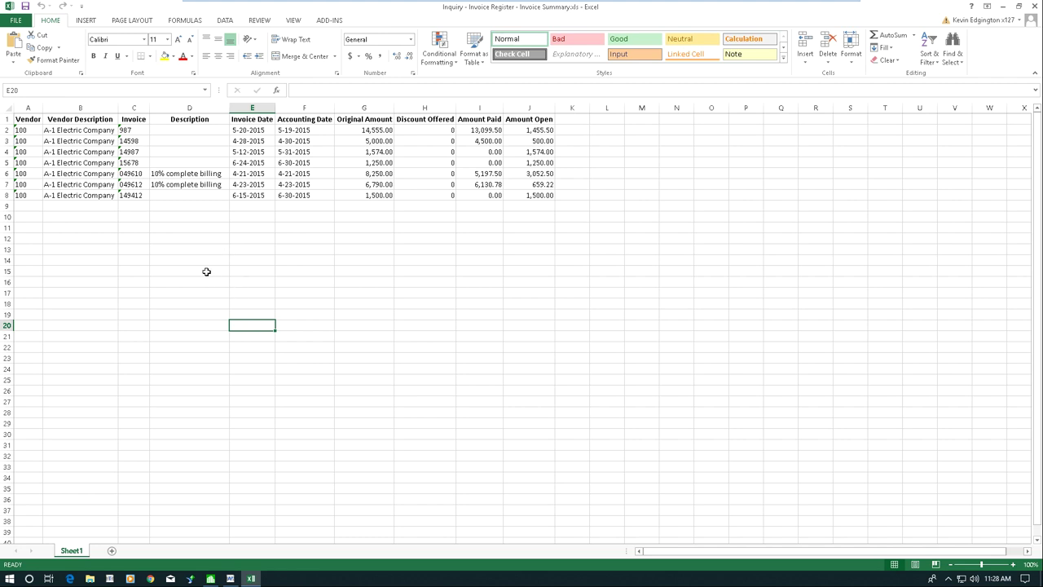
- Close the exported invoice summary workbook
click(1033, 5)
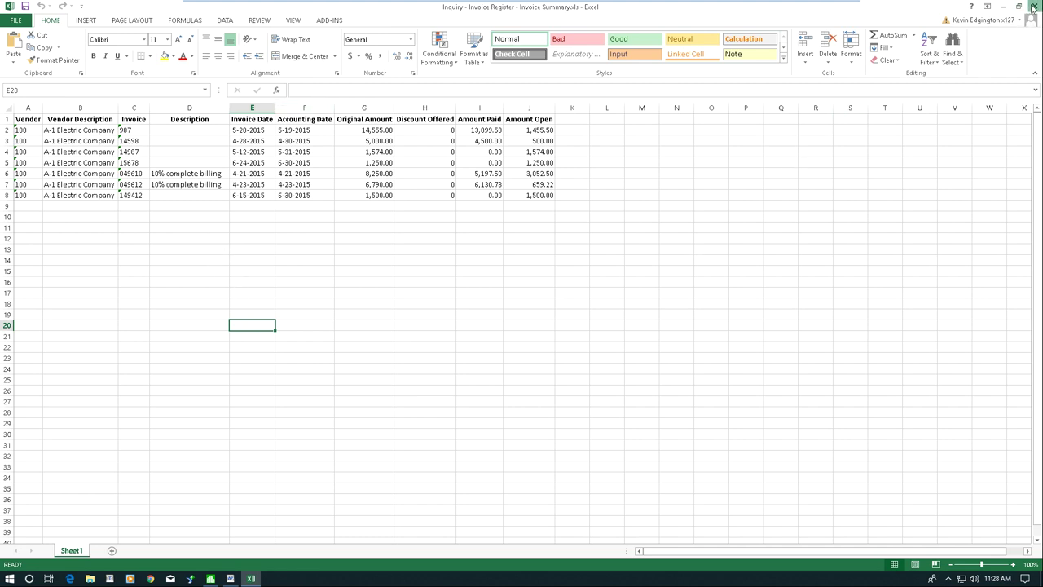